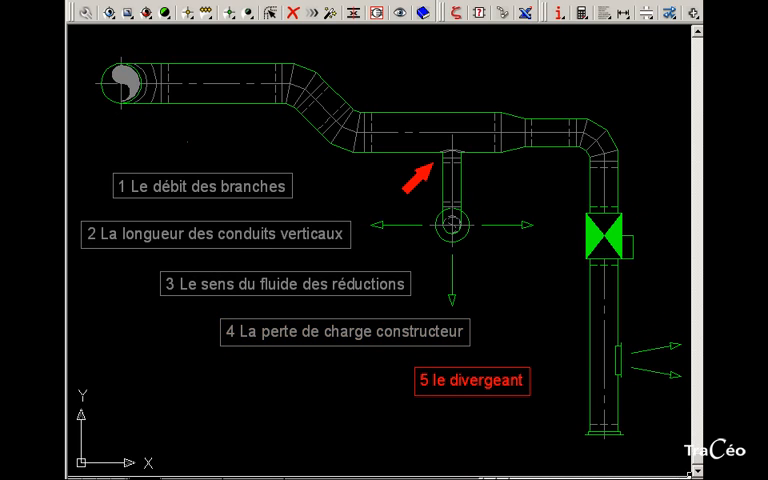
- Set the vertical duct's Débit 1 to 850 m3/h via Informations réseau
click(458, 14)
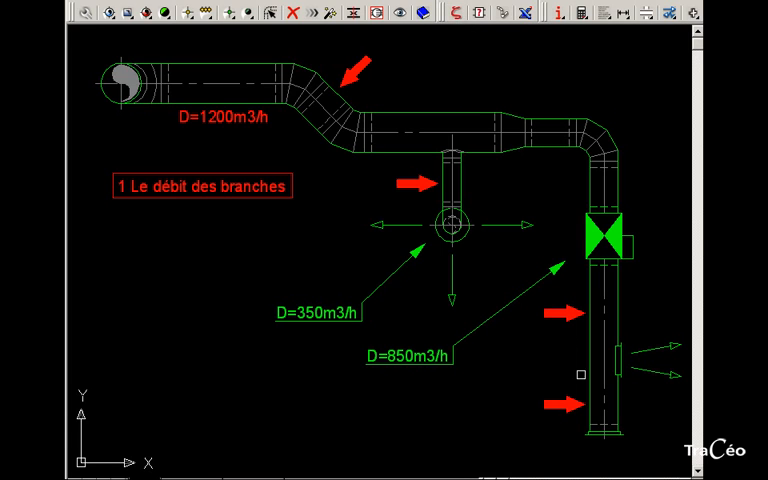
click(603, 405)
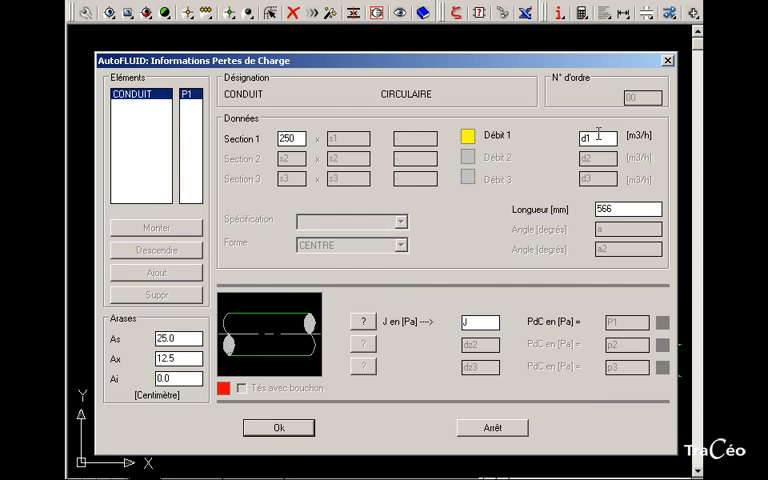
double_click(598, 134)
text(0)
key(Tab)
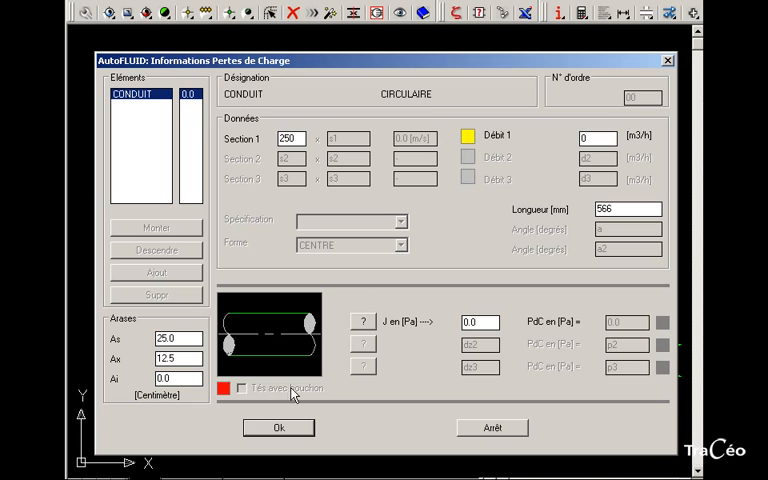
click(285, 430)
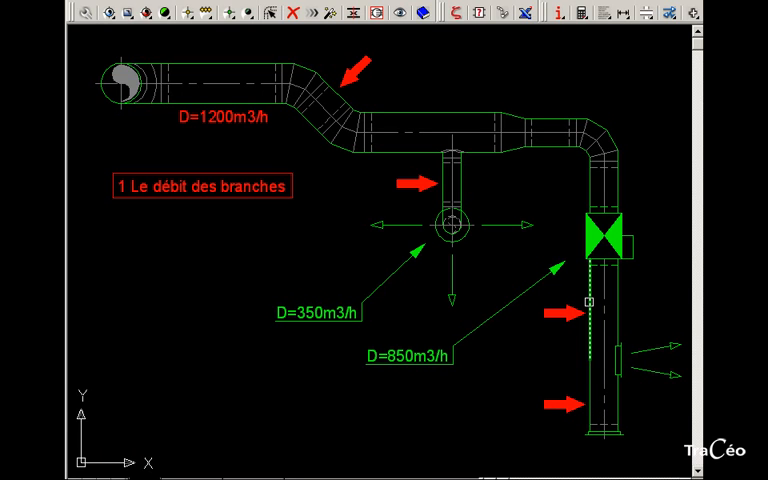
click(589, 301)
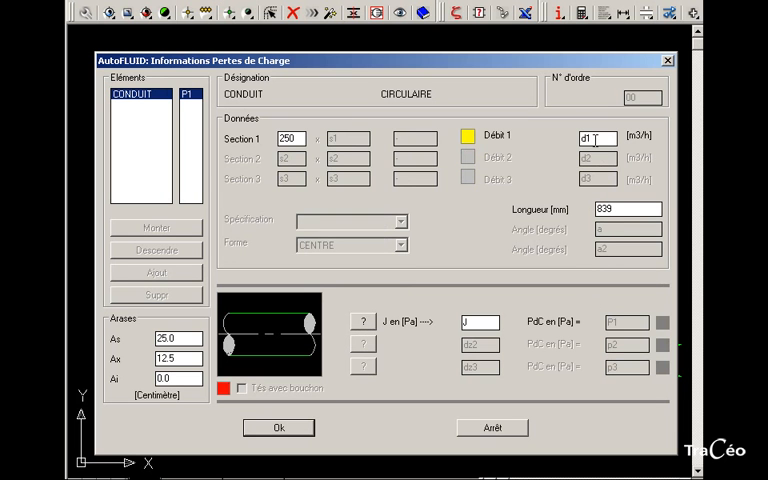
double_click(596, 139)
text(850)
key(Tab)
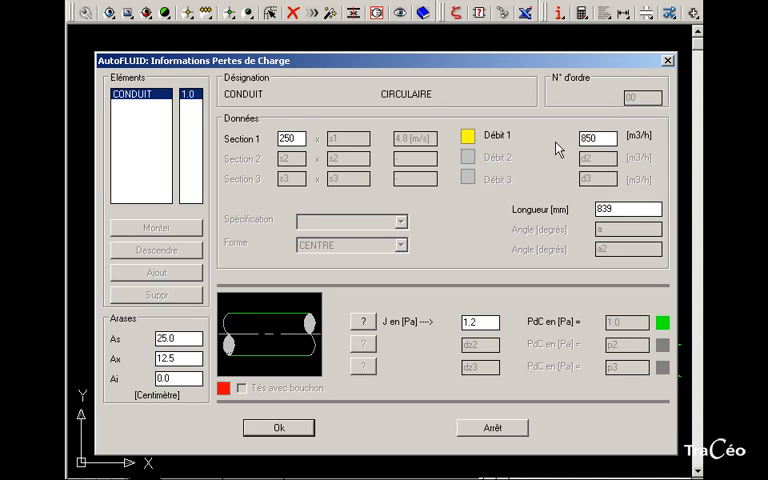
click(286, 431)
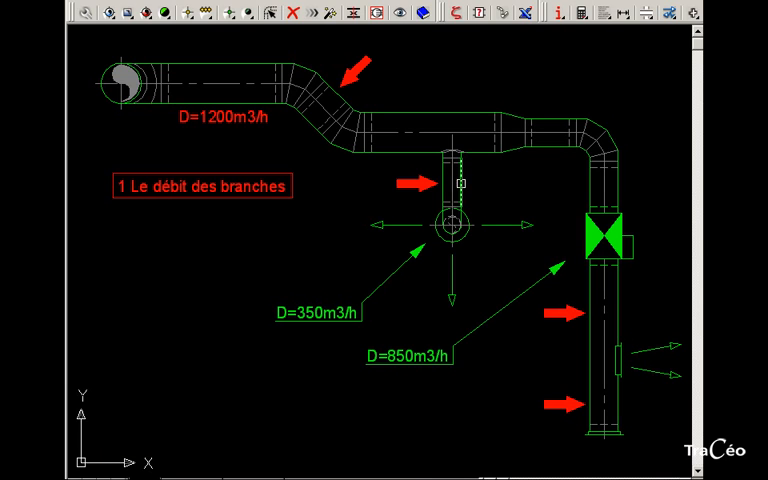
- Set the small branch duct's Débit 1 to 350 m3/h
click(461, 183)
double_click(598, 138)
text(350)
key(Tab)
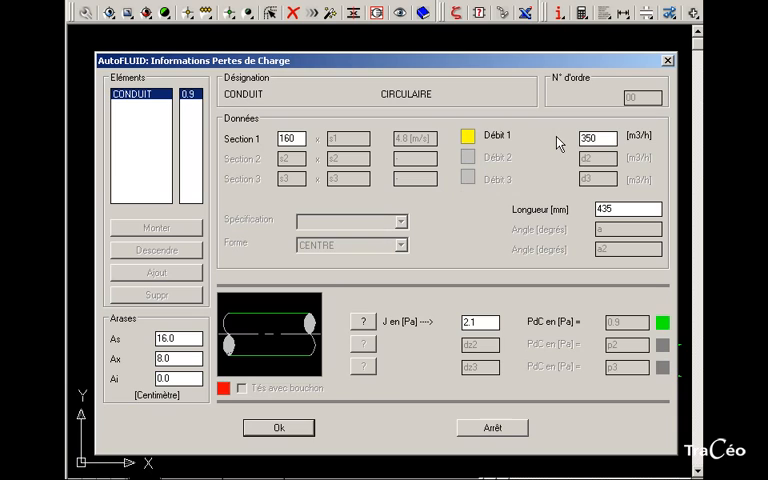
key(Return)
- Assign the main 355 duct the combined 1200 m3/h flow from Débits adjacents
click(420, 160)
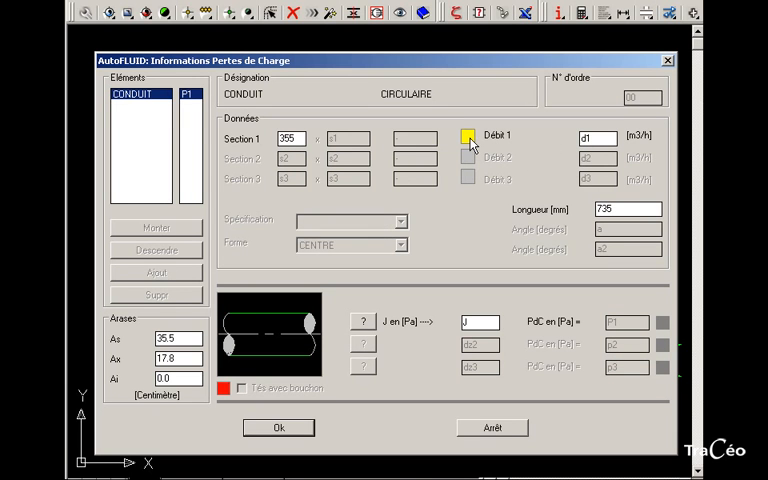
click(468, 137)
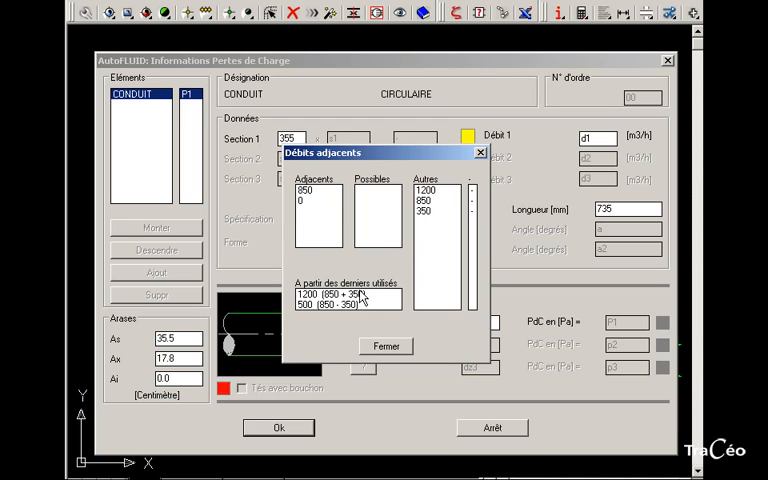
click(362, 297)
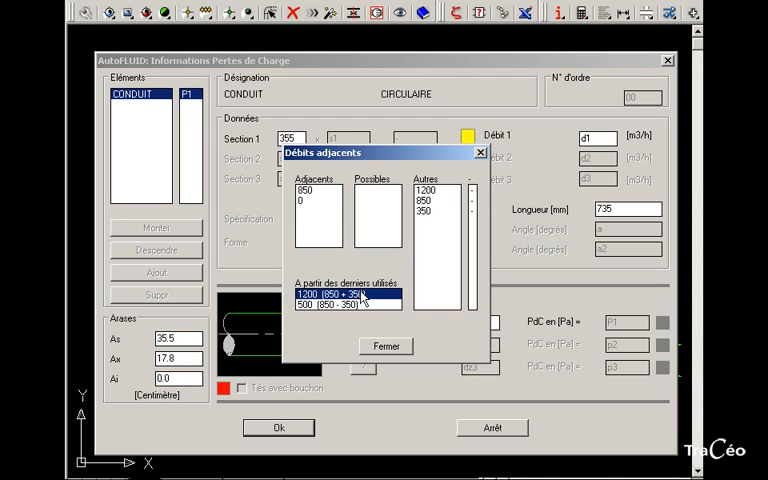
double_click(362, 297)
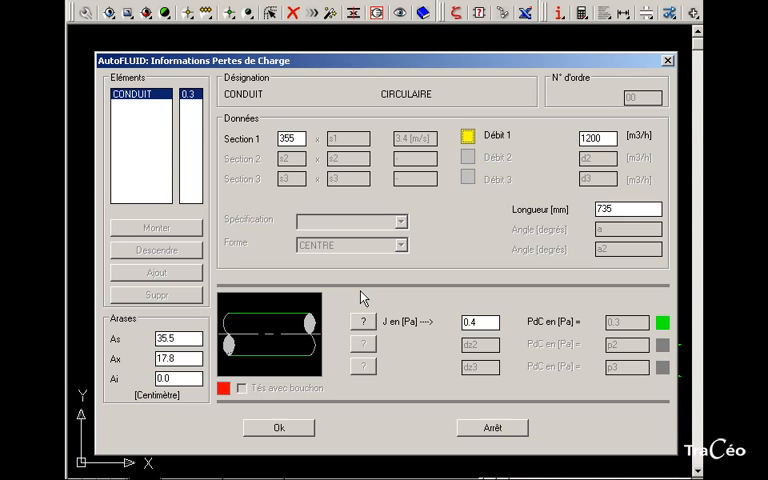
click(306, 432)
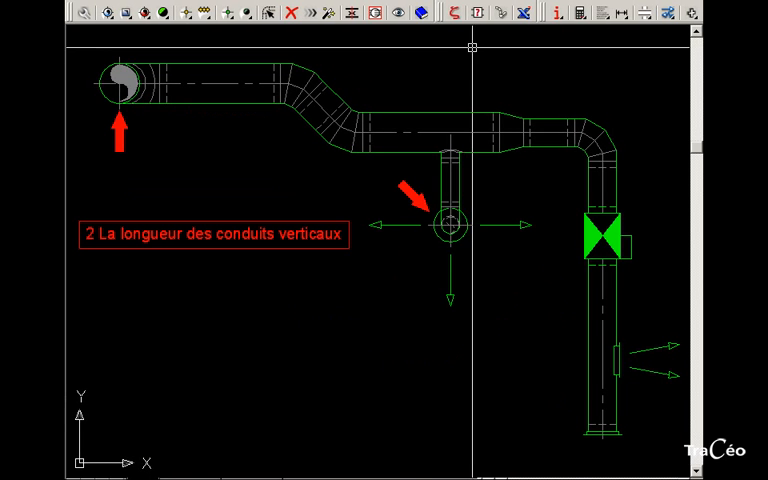
- Give the vertical inlet duct a 500 mm Longueur for a 0.2 Pa loss
click(456, 14)
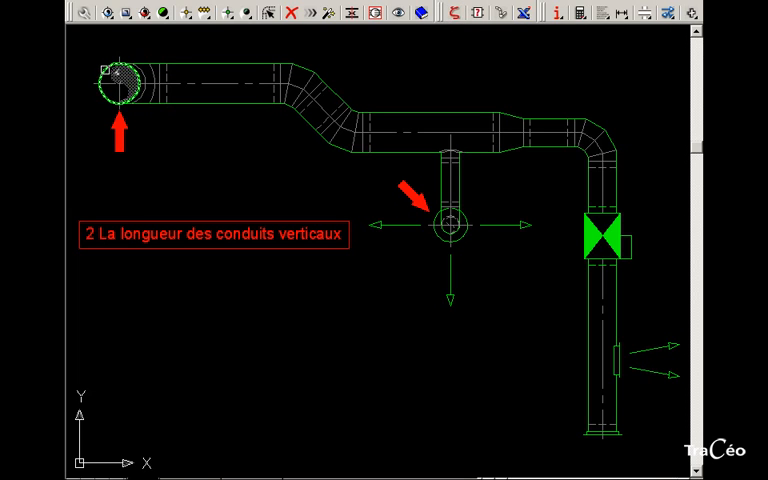
click(112, 73)
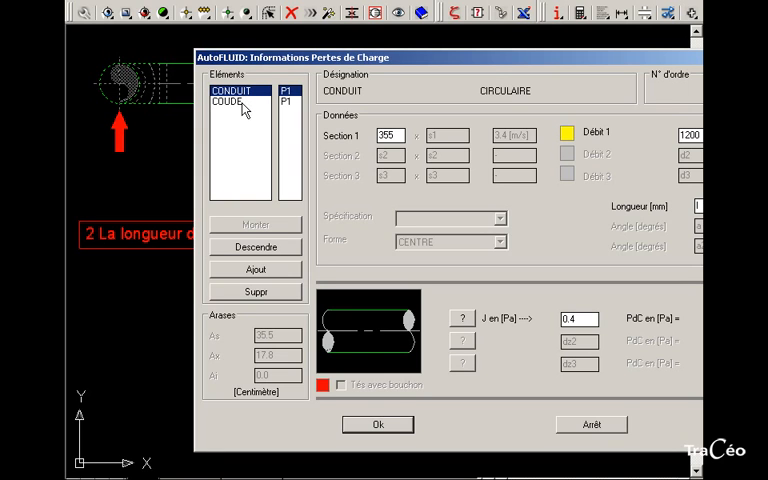
drag(494, 62, 394, 57)
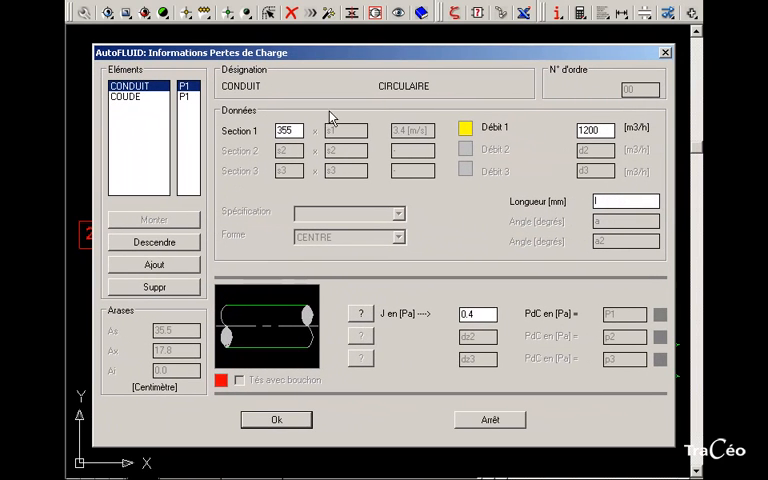
click(185, 90)
click(600, 201)
text(500)
key(Return)
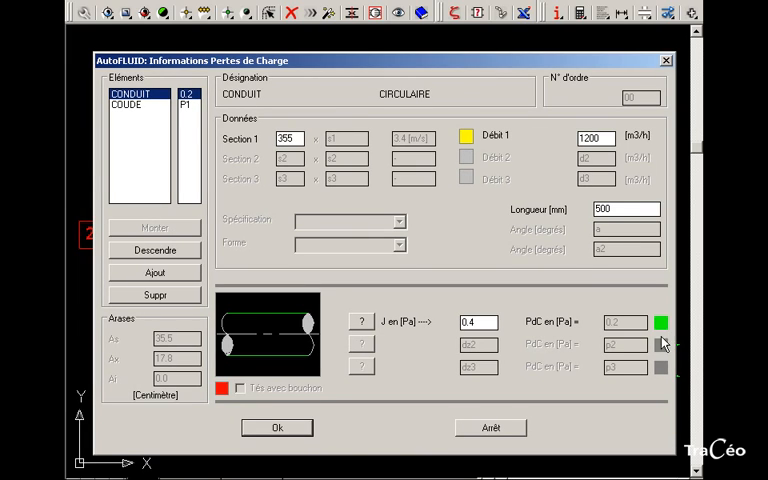
- Check the 90° elbow's 4.2 Pa loss and accept the inlet data
click(137, 105)
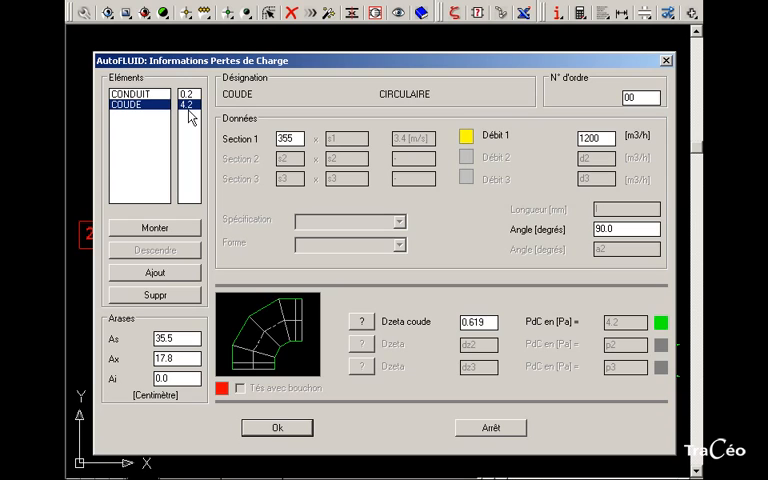
drag(135, 60, 220, 69)
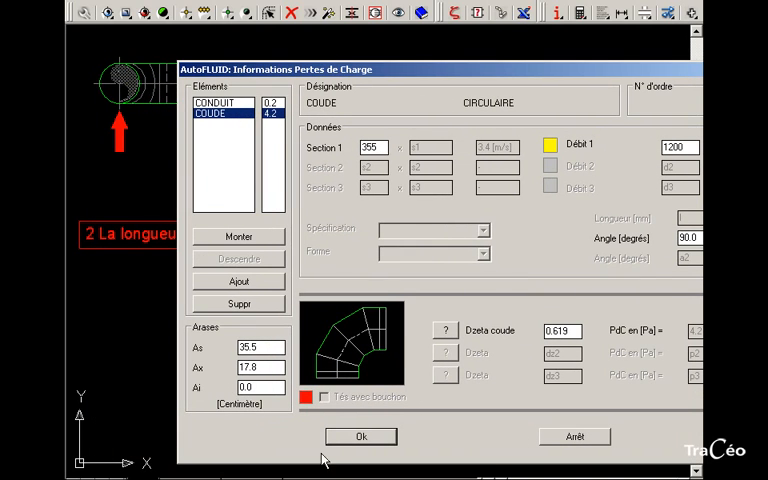
click(363, 440)
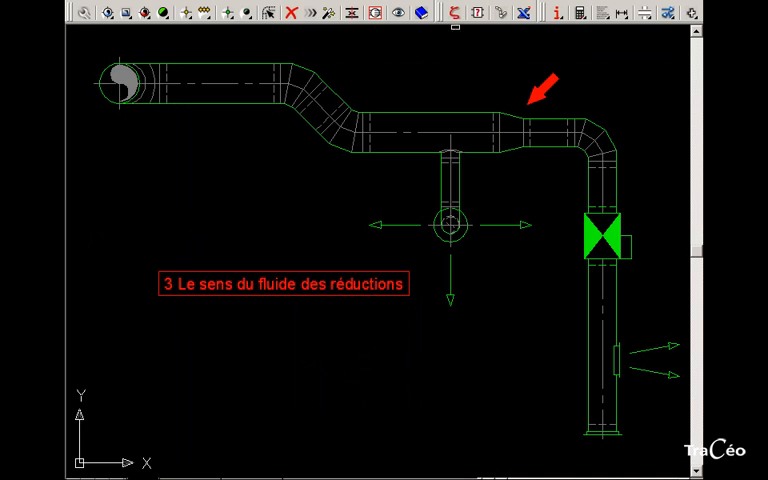
- Set the 250–355 reduction's Sens du flux to Soufflage (leftward) and accept
click(455, 17)
click(513, 124)
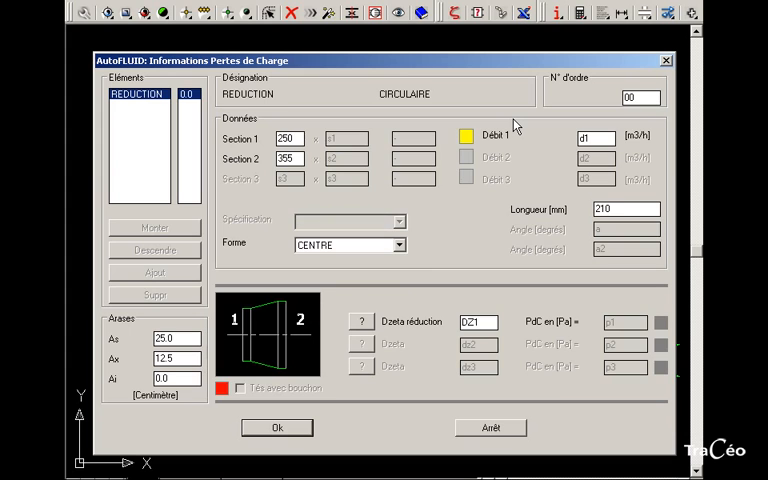
click(284, 332)
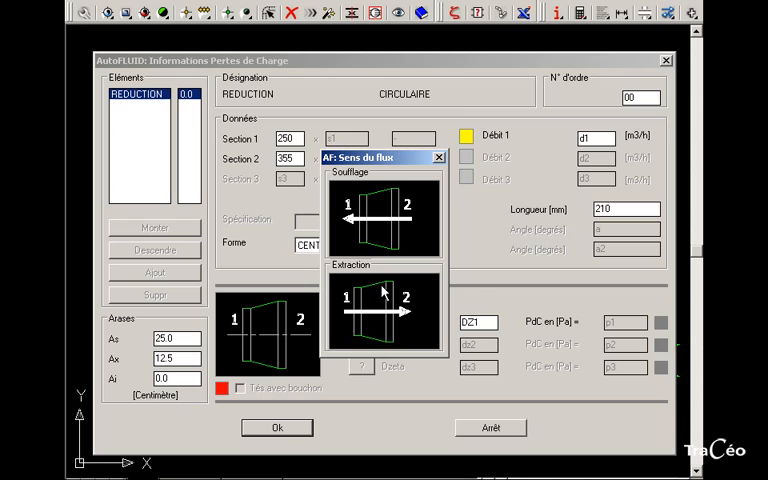
click(384, 240)
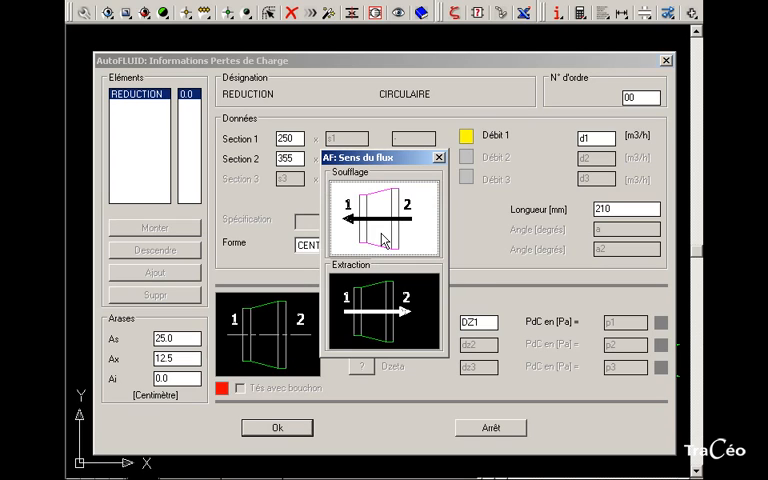
click(279, 428)
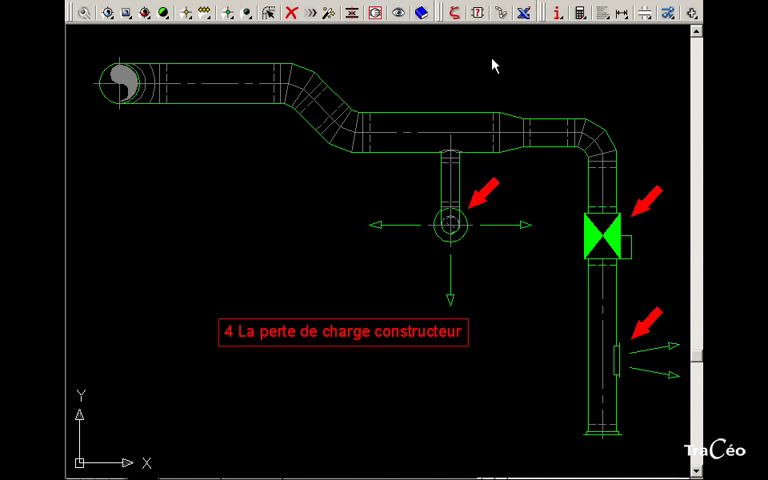
- Replace the green 250 mm damper's PdC placeholder with 20 Pa (zeta 1.442) and accept
click(454, 13)
click(600, 230)
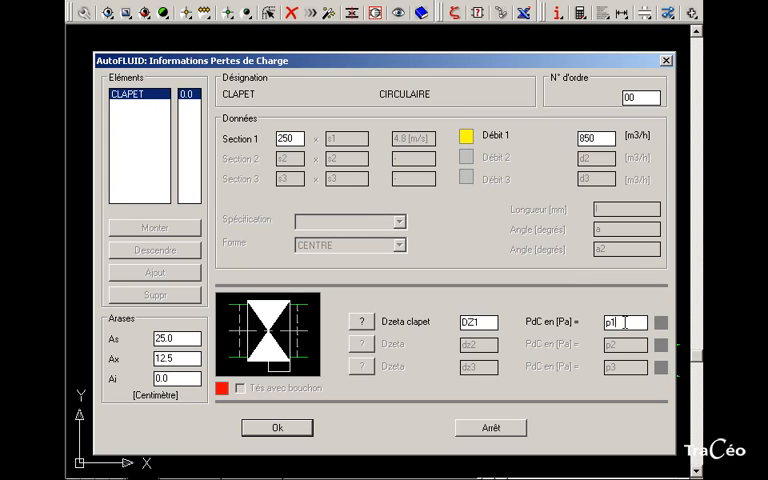
drag(625, 322, 588, 332)
text(20)
key(Return)
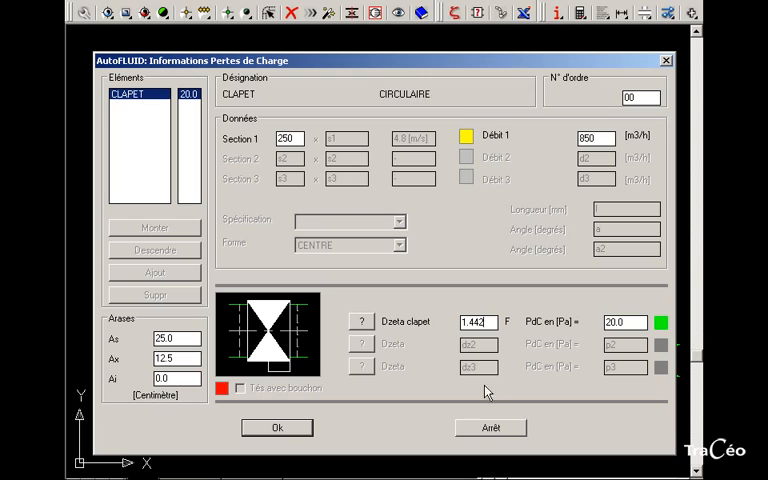
click(273, 428)
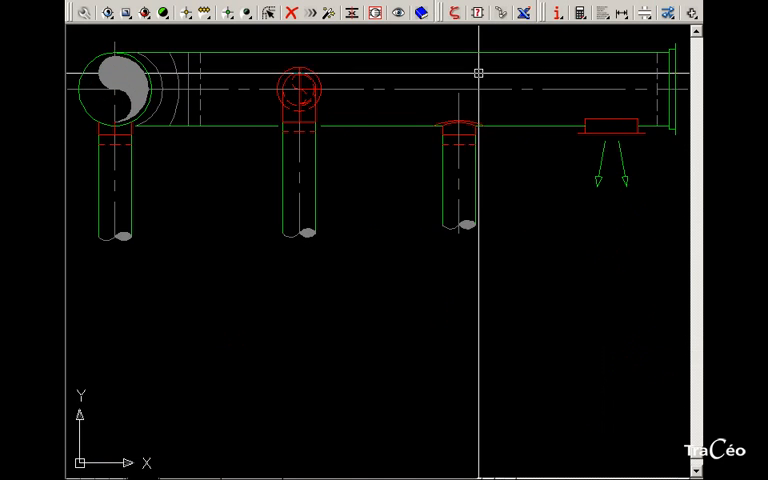
- Tick Tés avec bouchon for the grille's rectangular tee and use its 1.5 Pa branch path
click(457, 20)
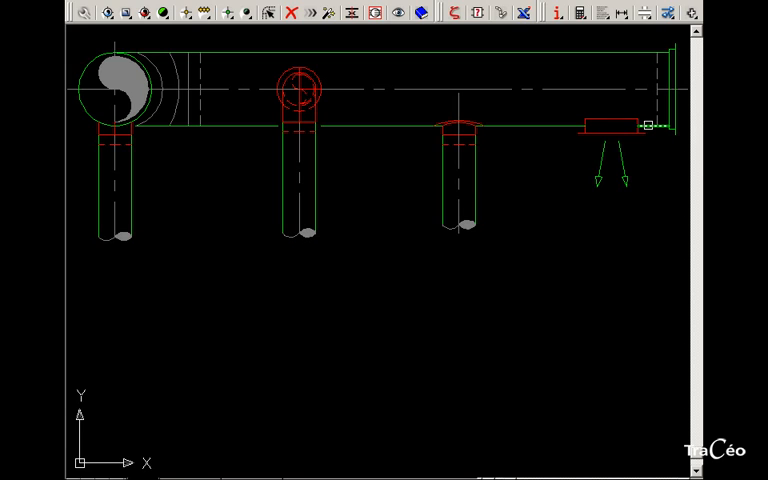
double_click(632, 125)
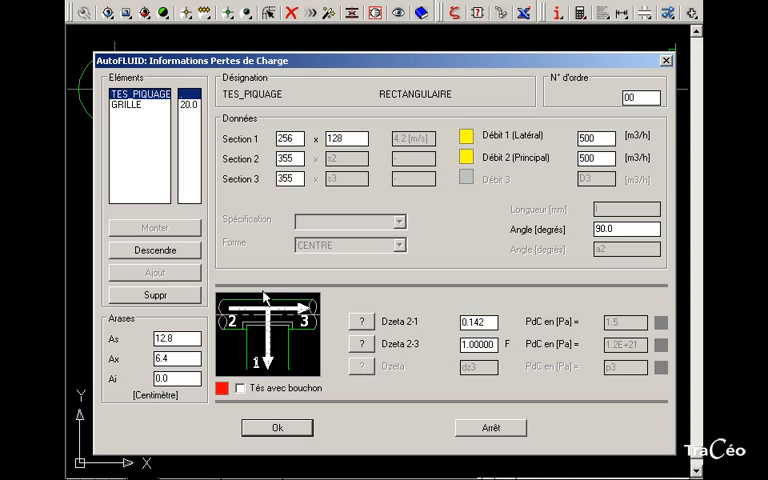
click(242, 389)
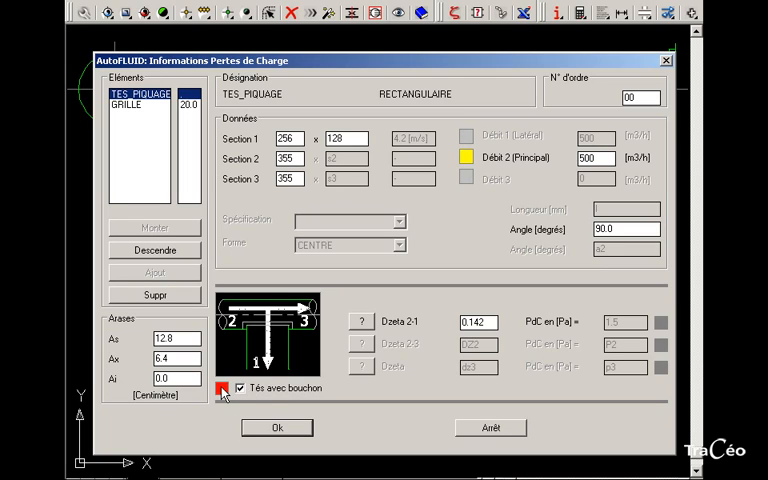
click(222, 389)
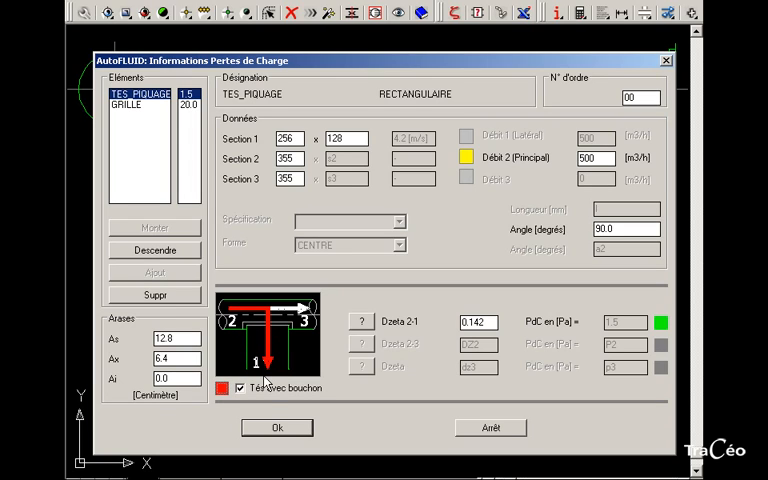
click(270, 428)
click(270, 429)
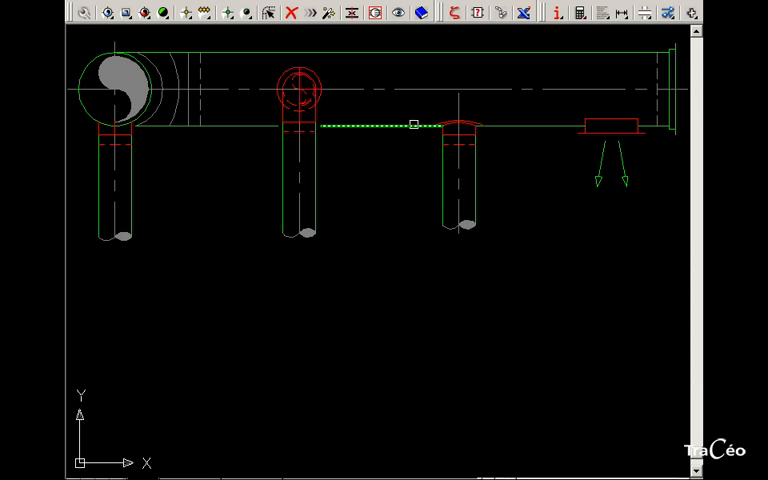
- Switch the circular tee to its 2-3 straight-through path for a 0.5 Pa loss and accept
click(455, 125)
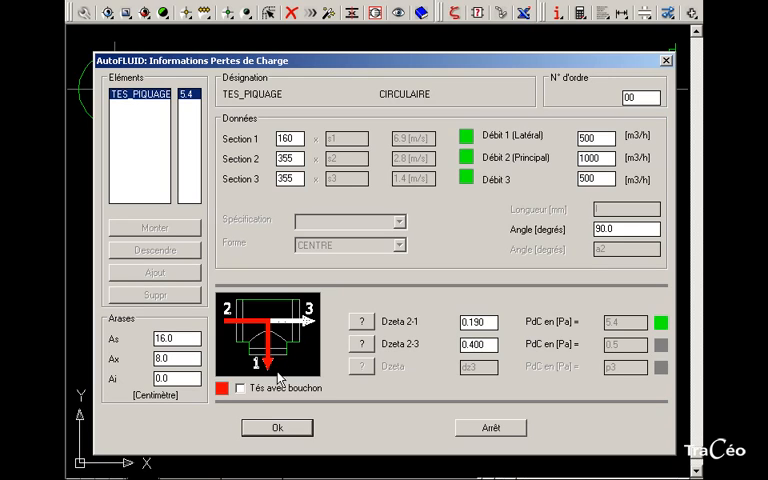
click(222, 389)
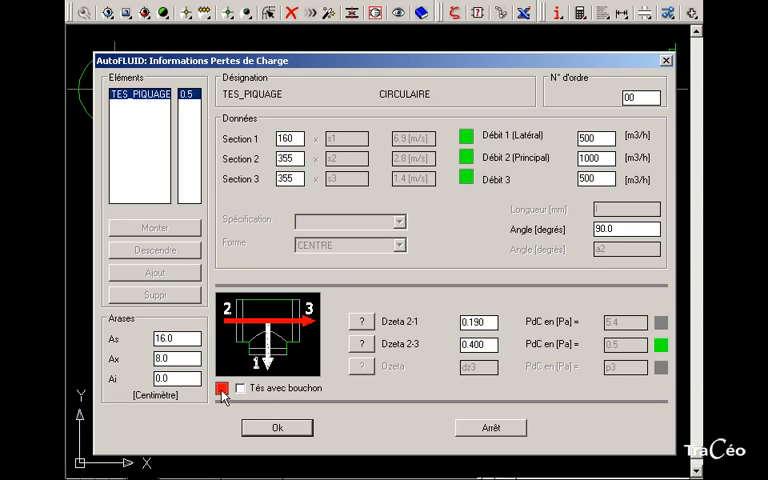
click(279, 428)
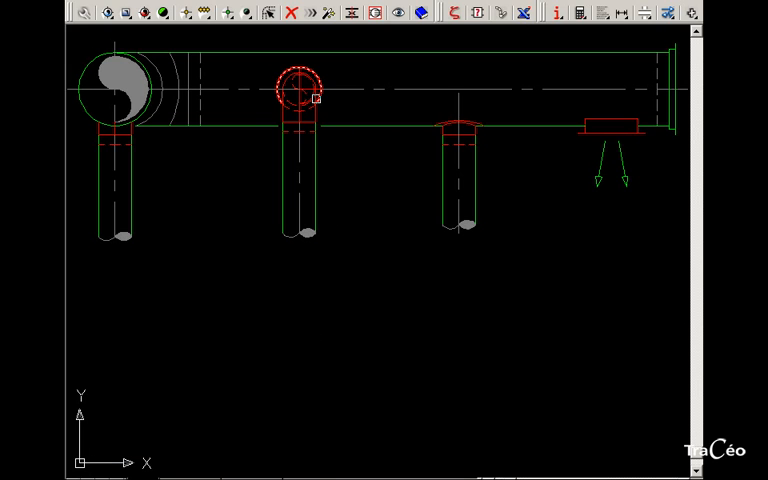
click(316, 98)
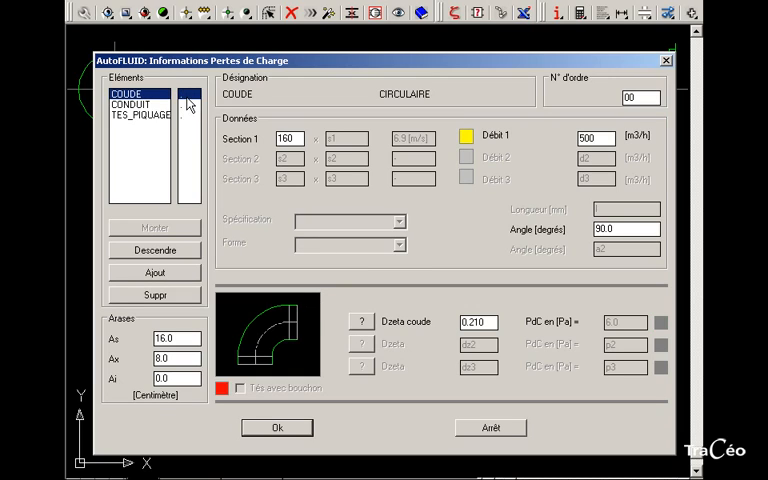
- Give the TES_PIQUAGE a top-left Soufflage split and its 0.5 Pa 2-3 loss, then accept
click(191, 108)
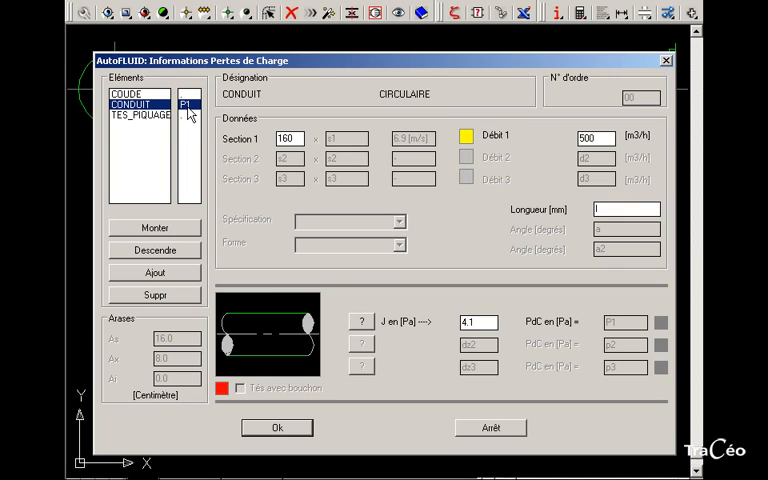
click(190, 116)
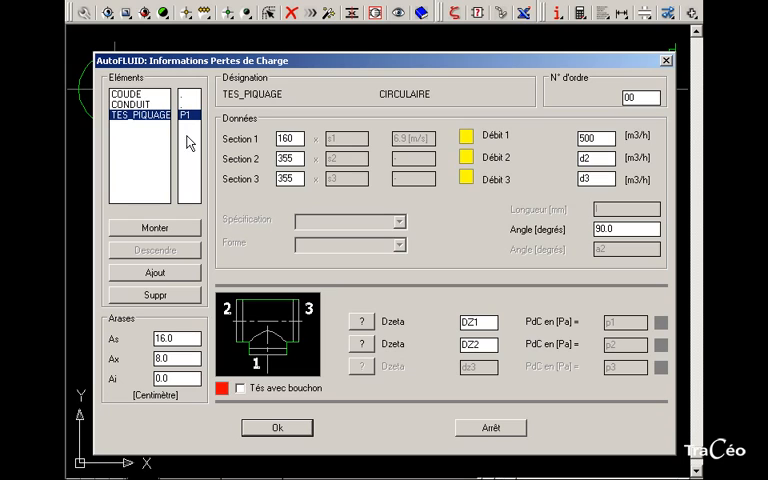
click(272, 342)
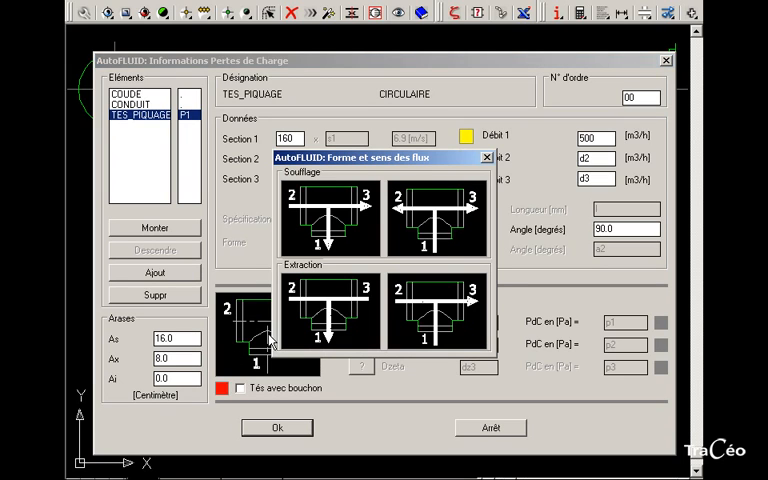
click(333, 240)
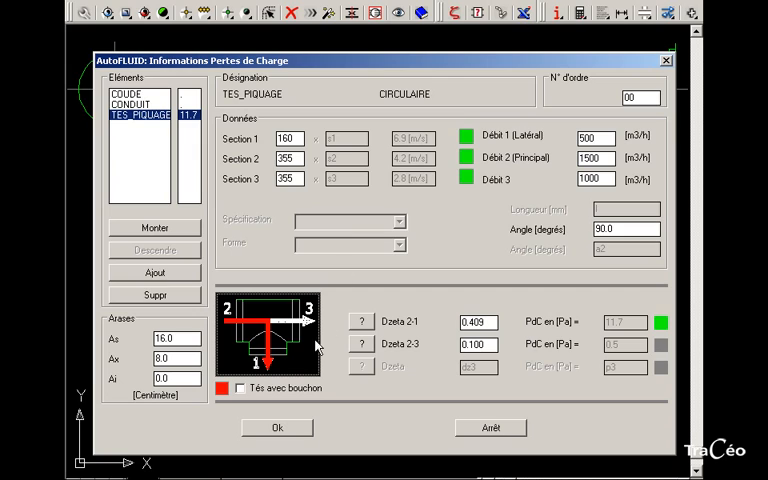
click(222, 389)
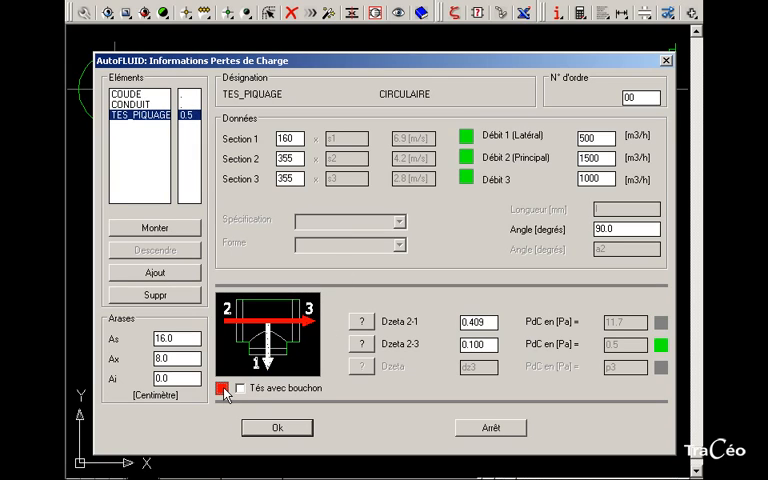
click(310, 432)
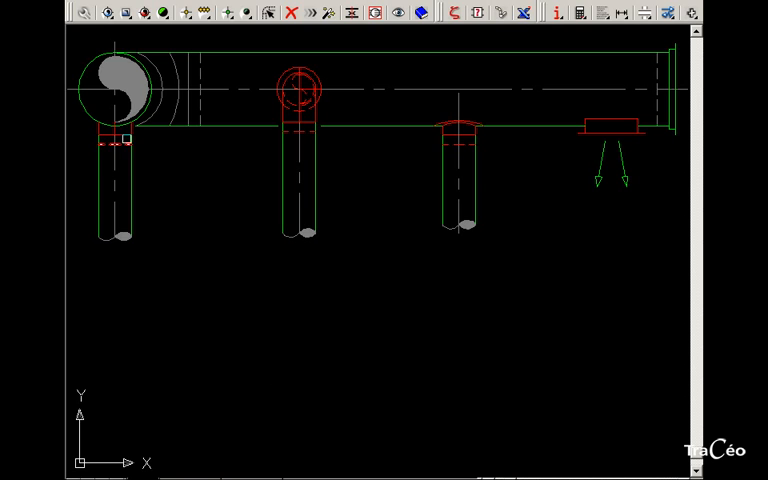
- Compute the left riser's duct (0.3, 0.1 Pa), elbow 6.6 Pa and tee 0.5 Pa (2-3 path) losses
click(121, 134)
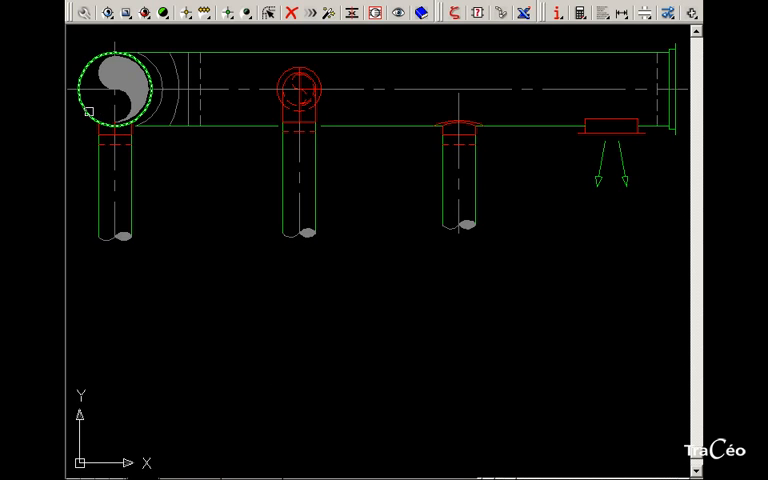
click(89, 112)
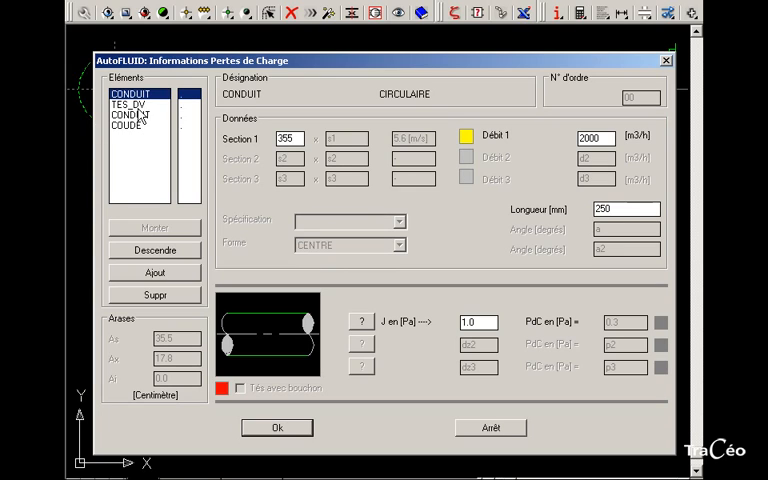
click(183, 96)
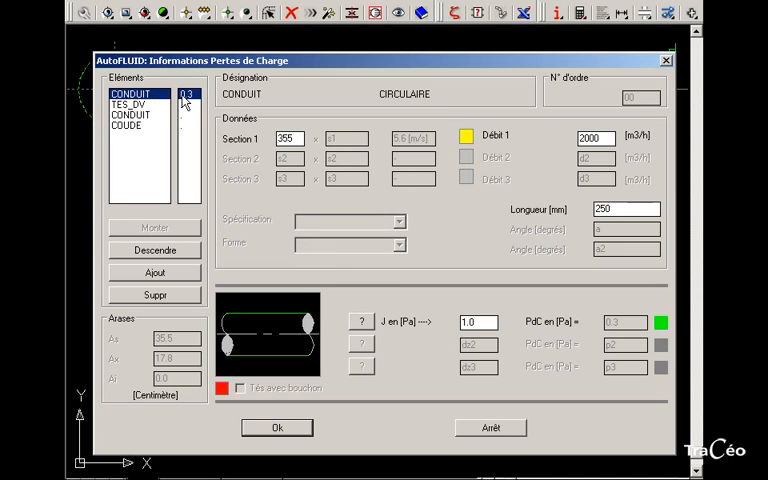
click(185, 116)
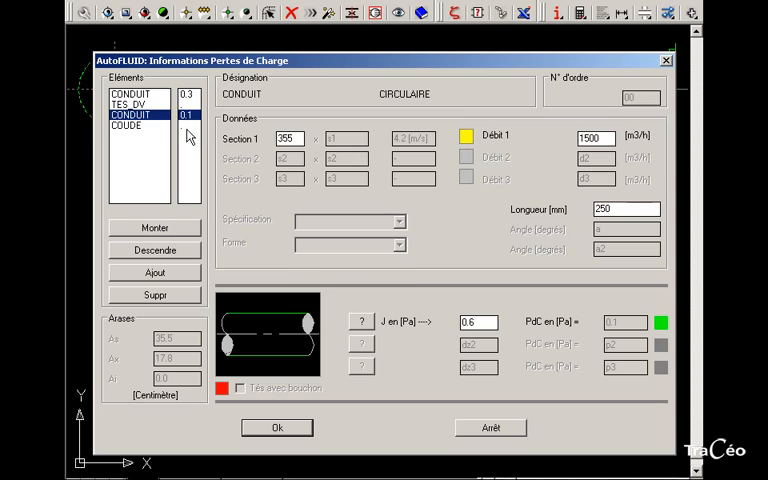
click(187, 126)
click(187, 104)
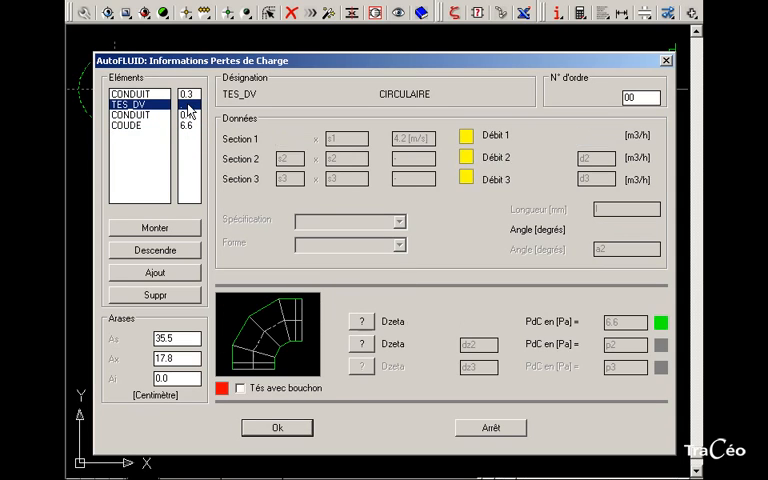
click(221, 389)
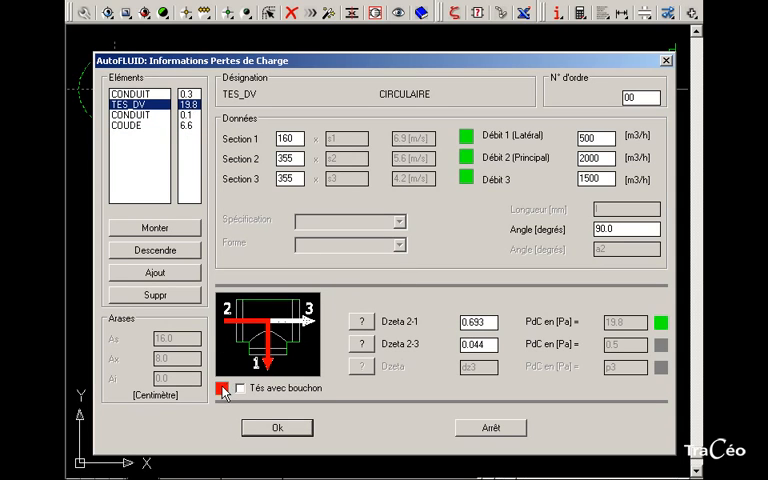
click(278, 428)
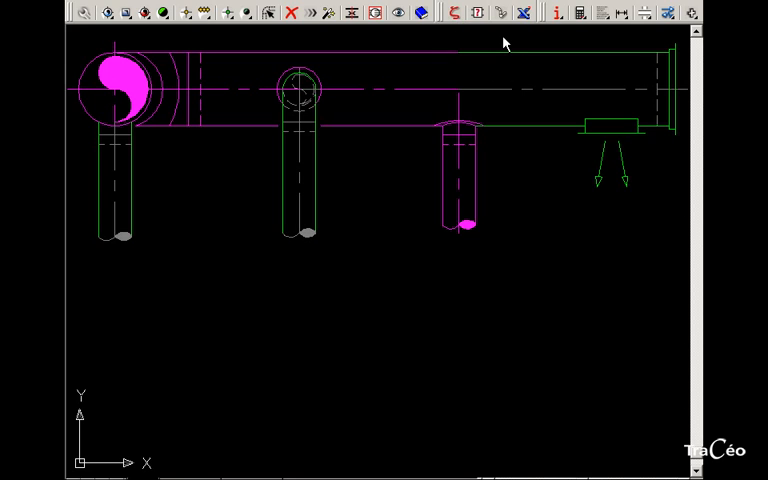
- Take the branch tee's loss along the lateral 2-1 path (5.4 Pa) and accept
click(468, 125)
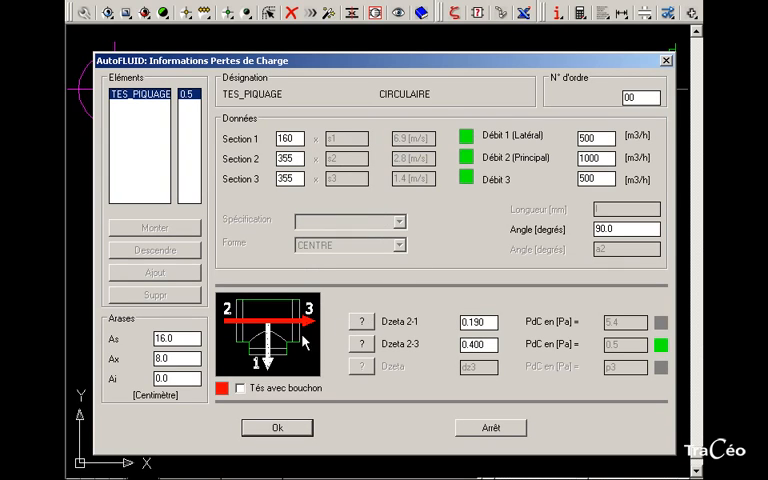
click(223, 390)
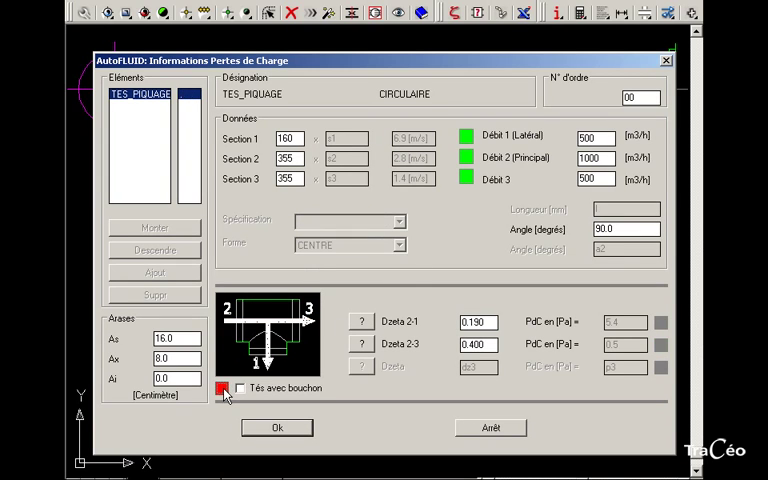
click(270, 429)
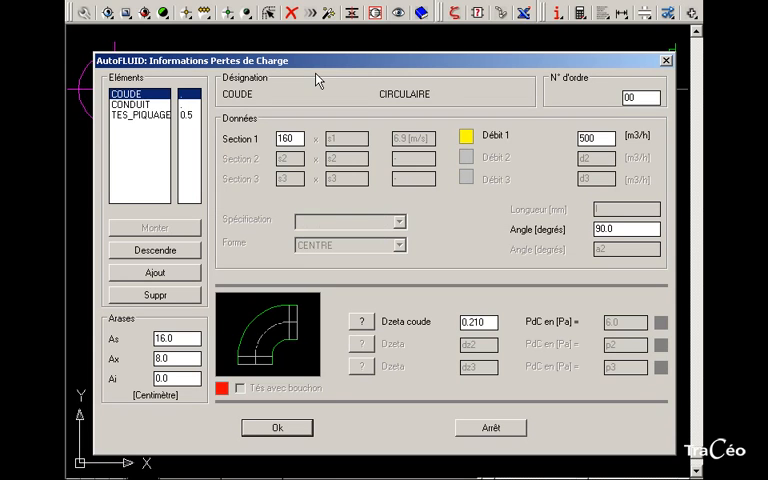
- Recheck the branch and main-run loss sheets (0.3, 0.5, 0.1, 6.6 Pa) and pick the next branch
click(145, 115)
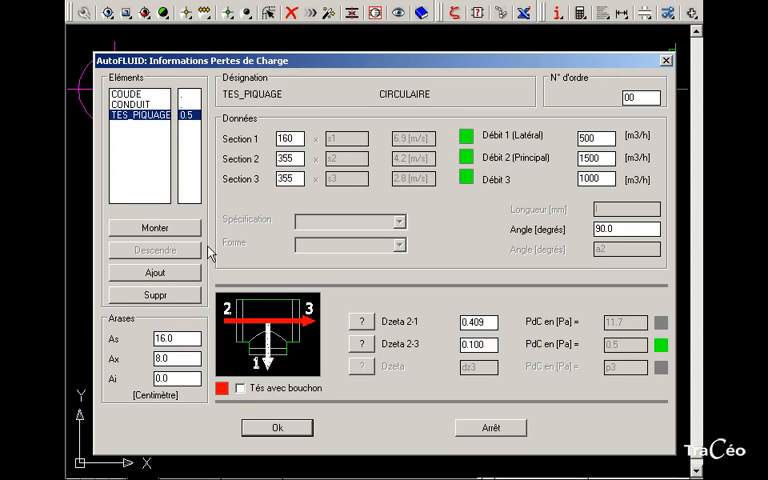
click(271, 428)
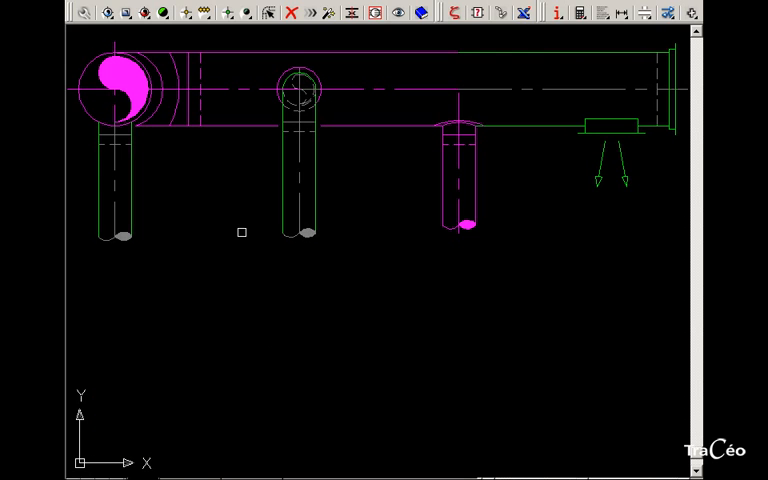
click(100, 66)
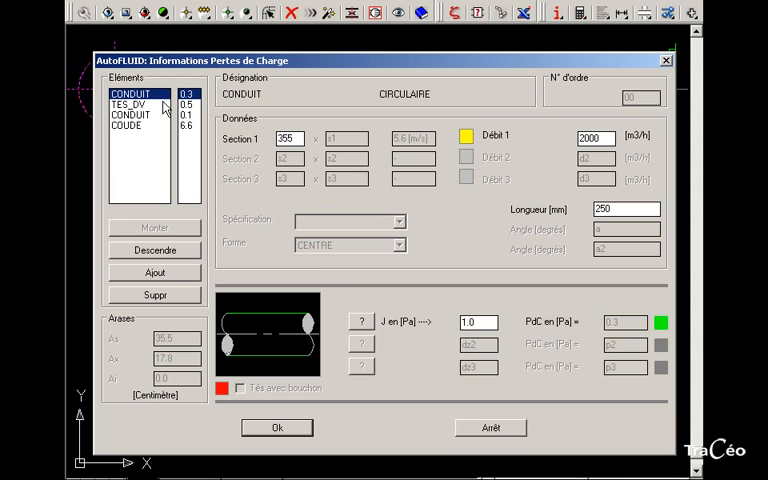
click(146, 108)
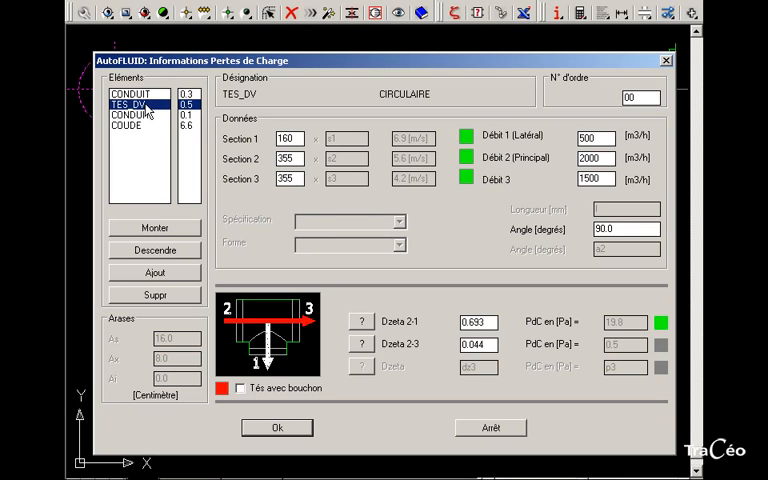
key(Return)
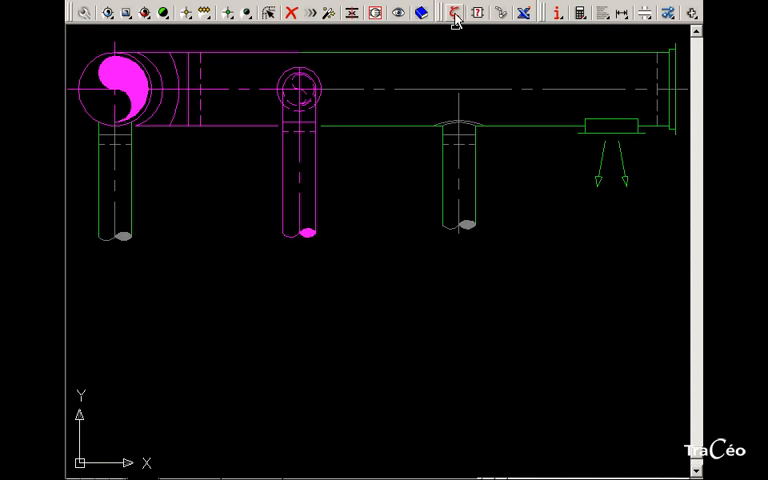
click(455, 18)
- Set the middle branch duct Longueur to 50 mm (0.2 Pa) and the tee's lateral 2-1 loss of 11.7 Pa
click(316, 76)
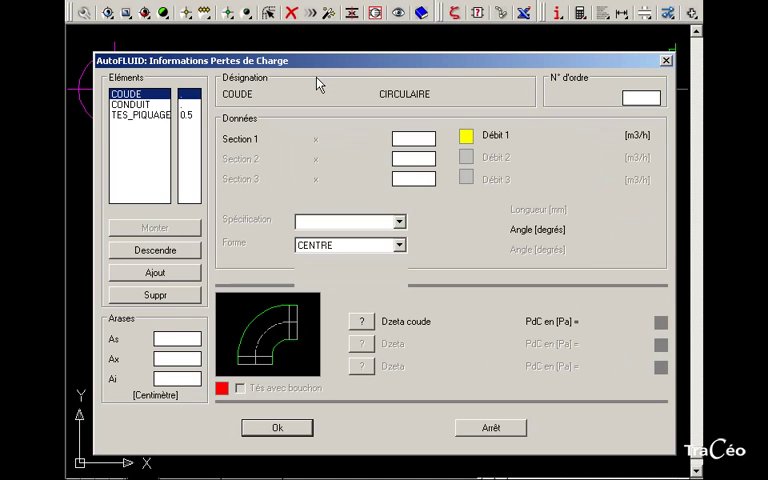
click(188, 105)
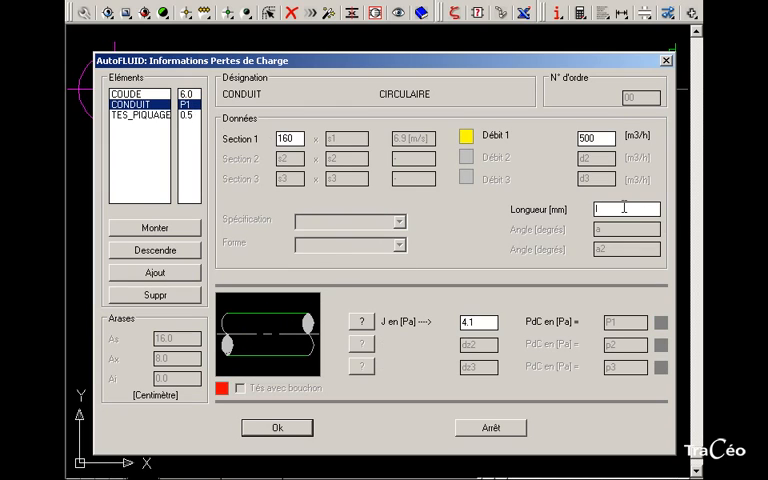
text(50)
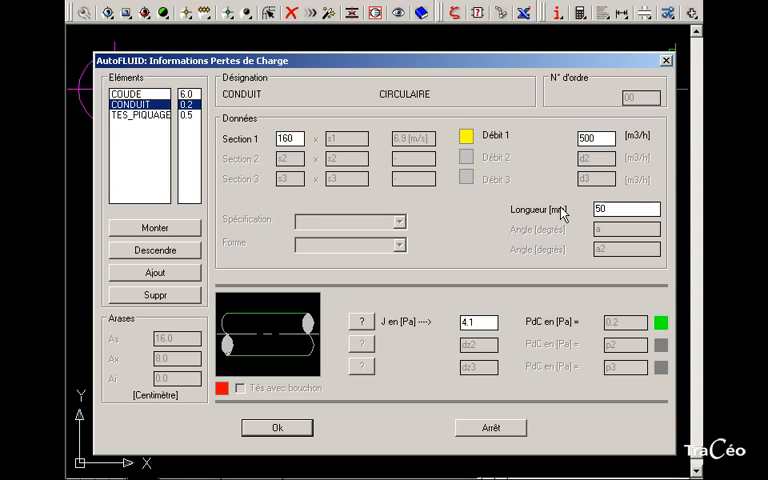
click(186, 117)
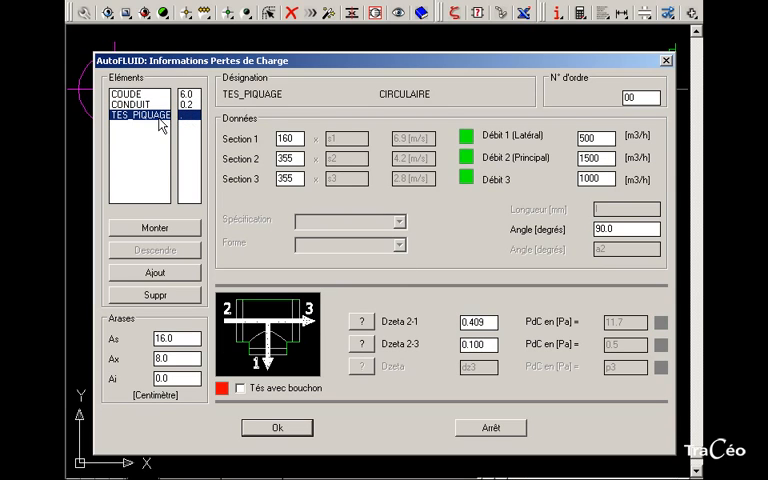
click(222, 392)
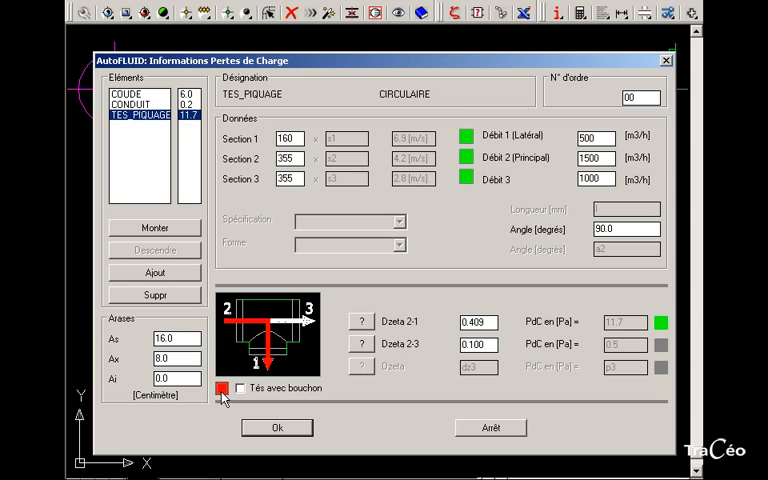
click(279, 428)
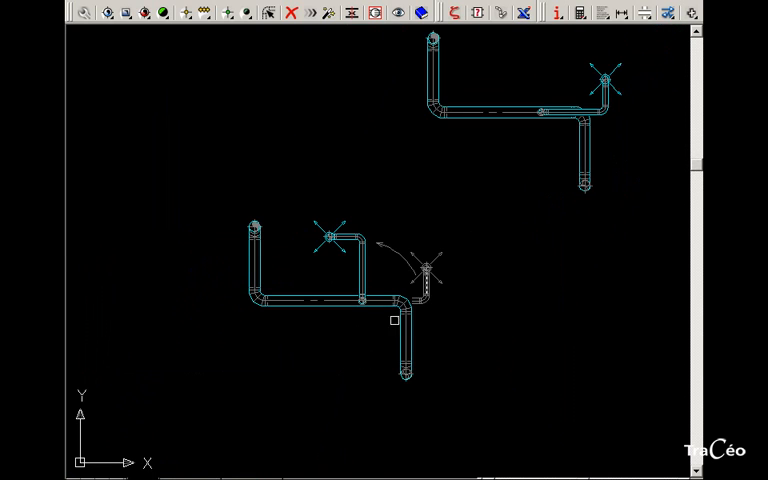
scroll(394, 320, up, 3)
scroll(437, 319, up, 1)
scroll(458, 340, up, 1)
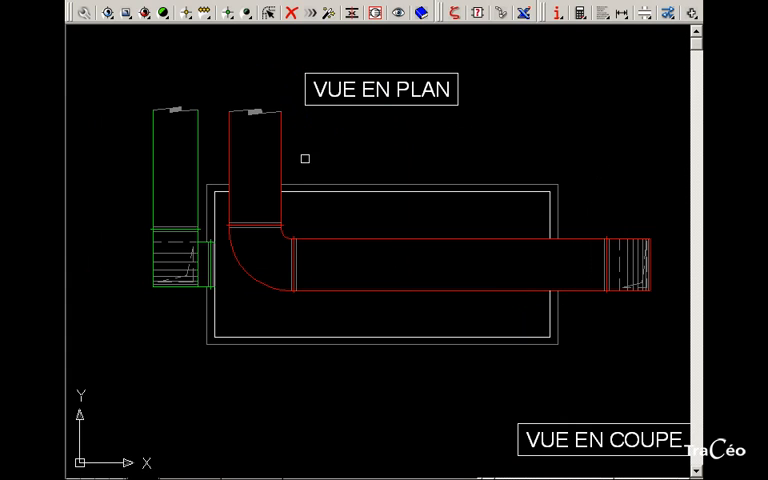
scroll(431, 203, down, 2)
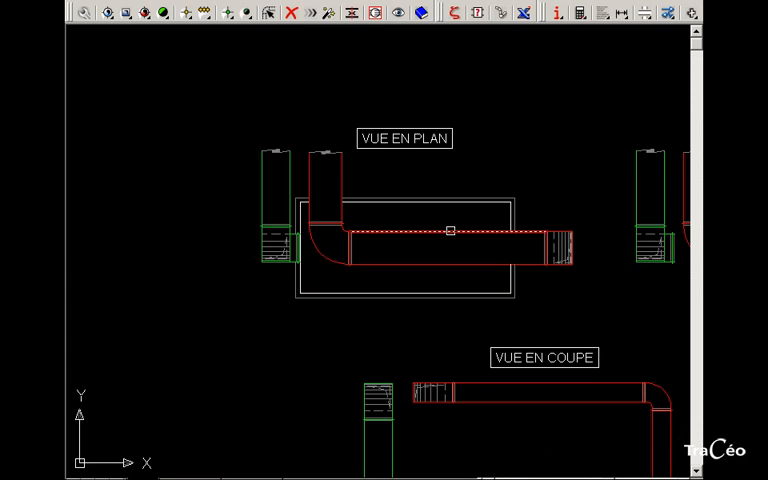
- Pan the drawing so VUE EN COUPE section ducts sit below the plan-view duct run
mouse_move(449, 228)
middle_down()
mouse_move(317, 173)
mouse_move(150, 149)
middle_up()
middle_drag(403, 259, 339, 237)
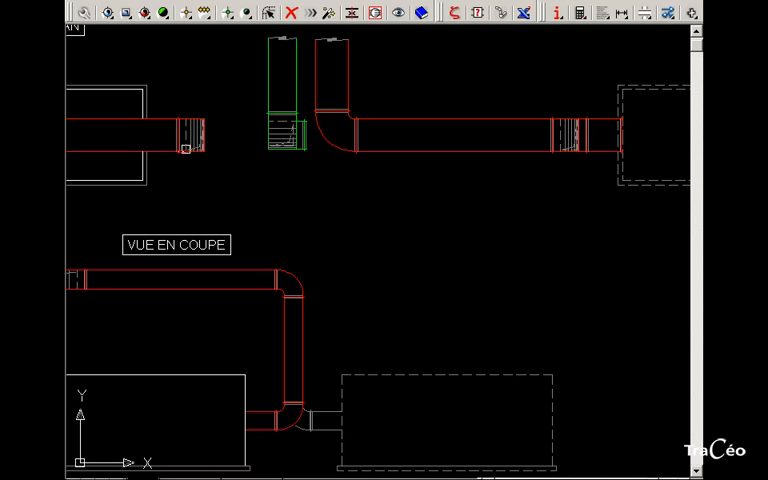